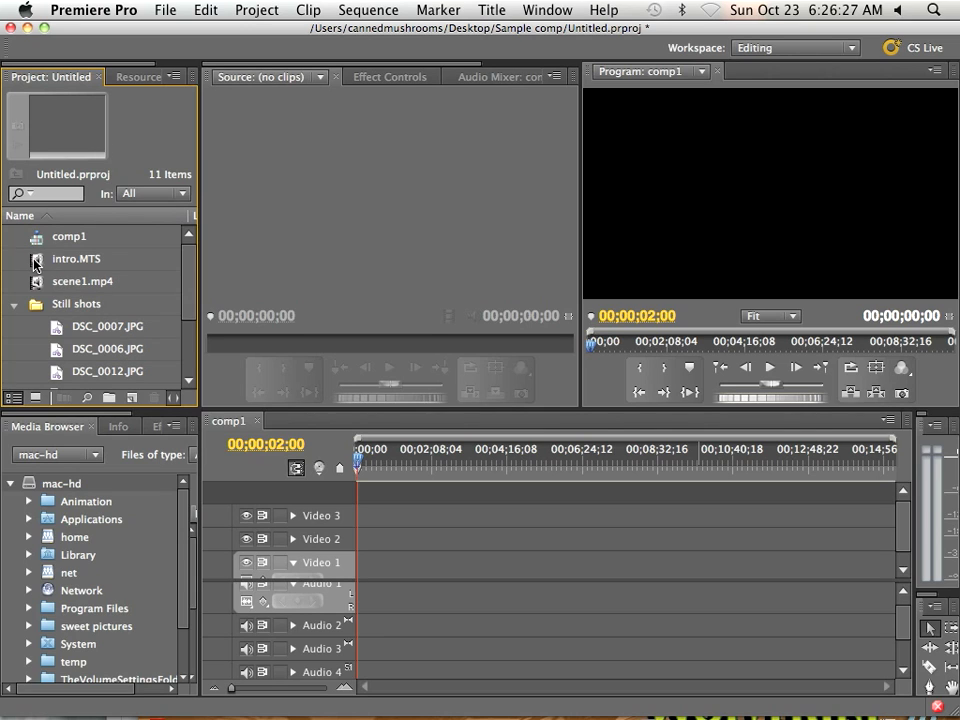
- Add intro.MTS to Video 3 and Video 1, and scene1.mp4 to Video 2 and twice to a new Video 4 track, staggered along the timeline
{"action": "left_click_drag", "start_coordinate": [35, 262], "coordinate": [360, 514]}
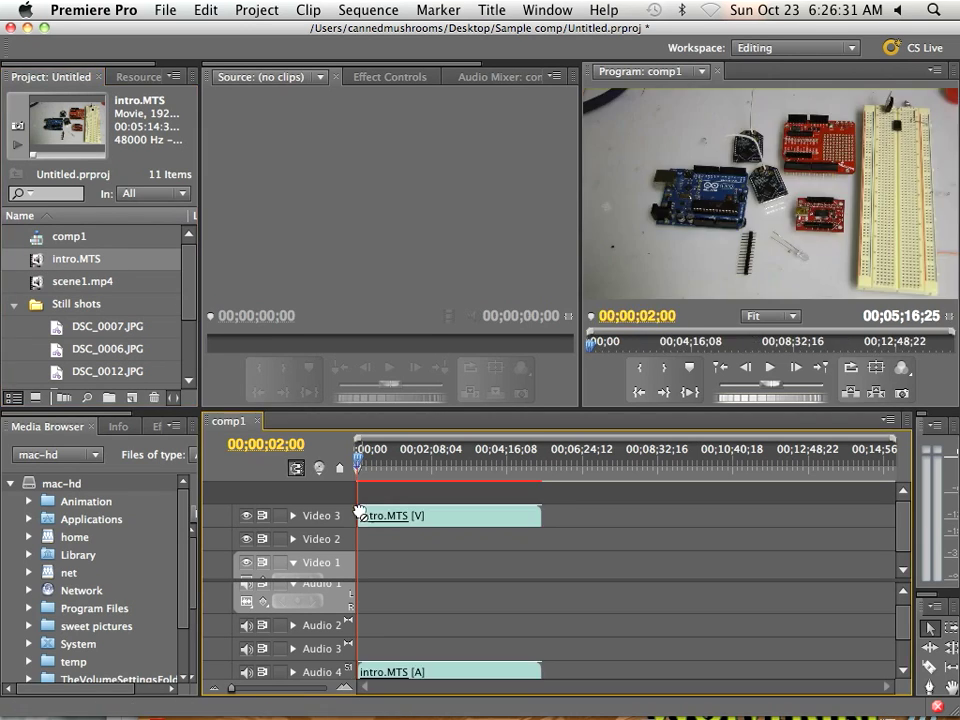
{"action": "left_click_drag", "start_coordinate": [36, 281], "coordinate": [366, 551]}
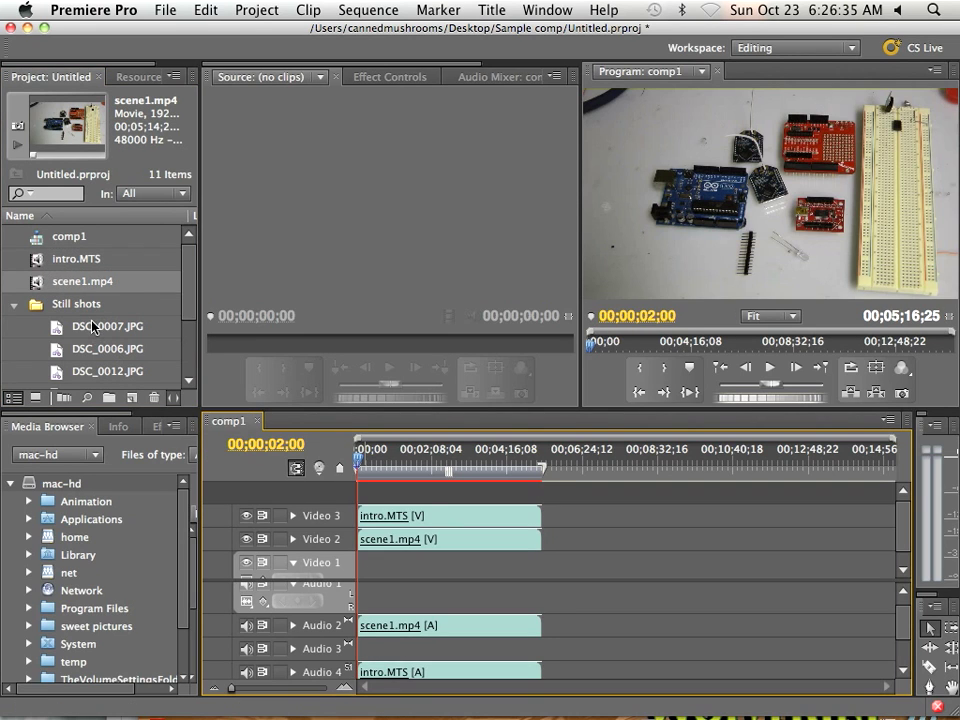
{"action": "left_click_drag", "start_coordinate": [40, 258], "coordinate": [534, 570]}
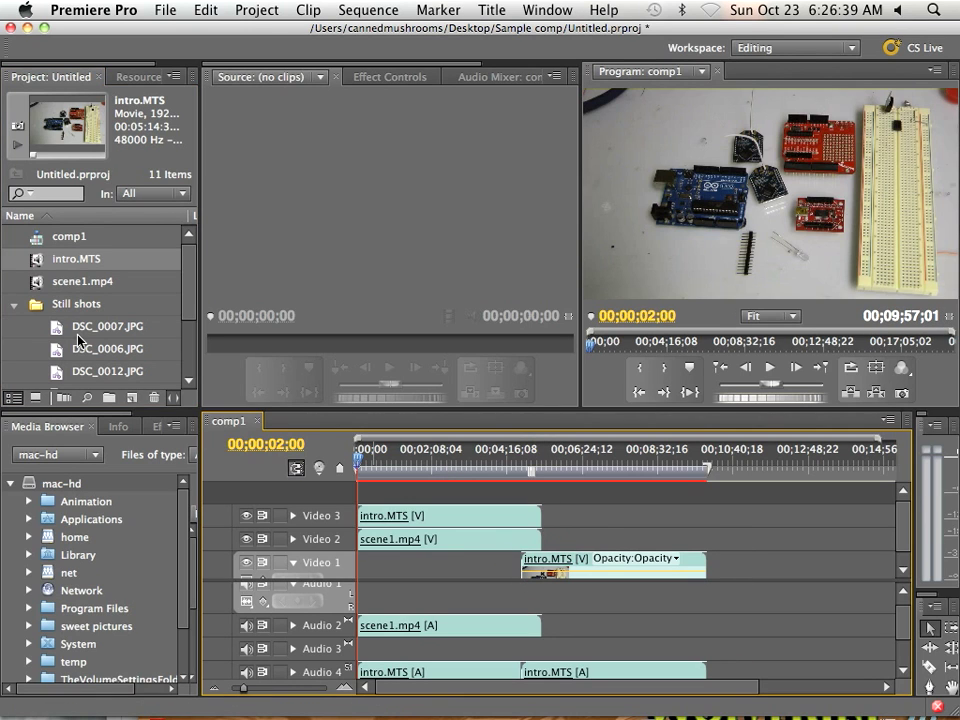
{"action": "left_click_drag", "start_coordinate": [60, 281], "coordinate": [590, 500]}
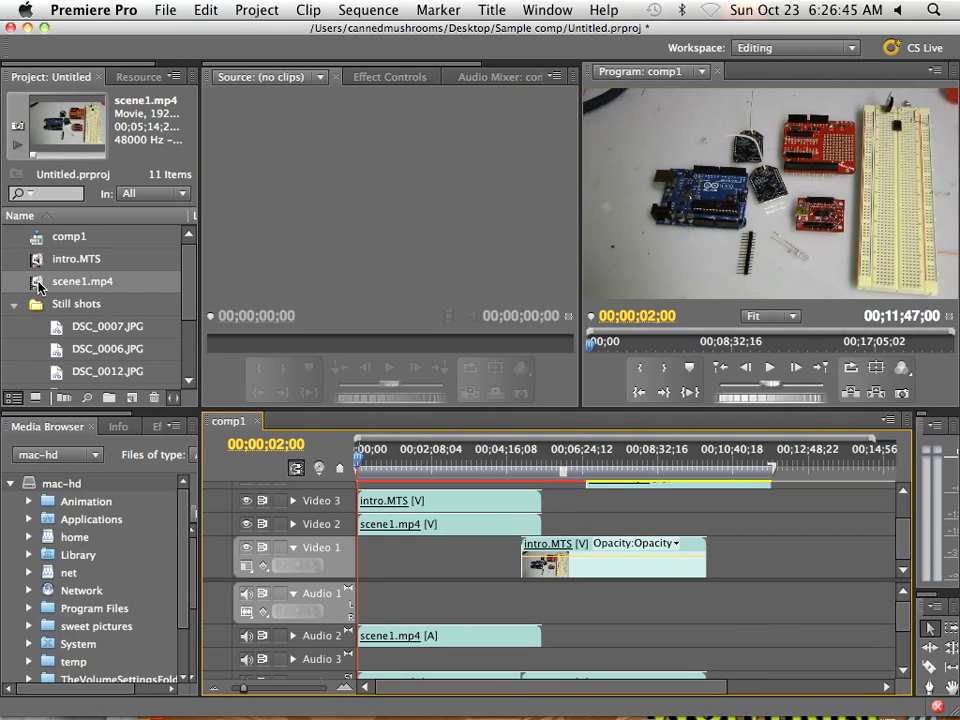
{"action": "left_click_drag", "start_coordinate": [37, 280], "coordinate": [799, 484]}
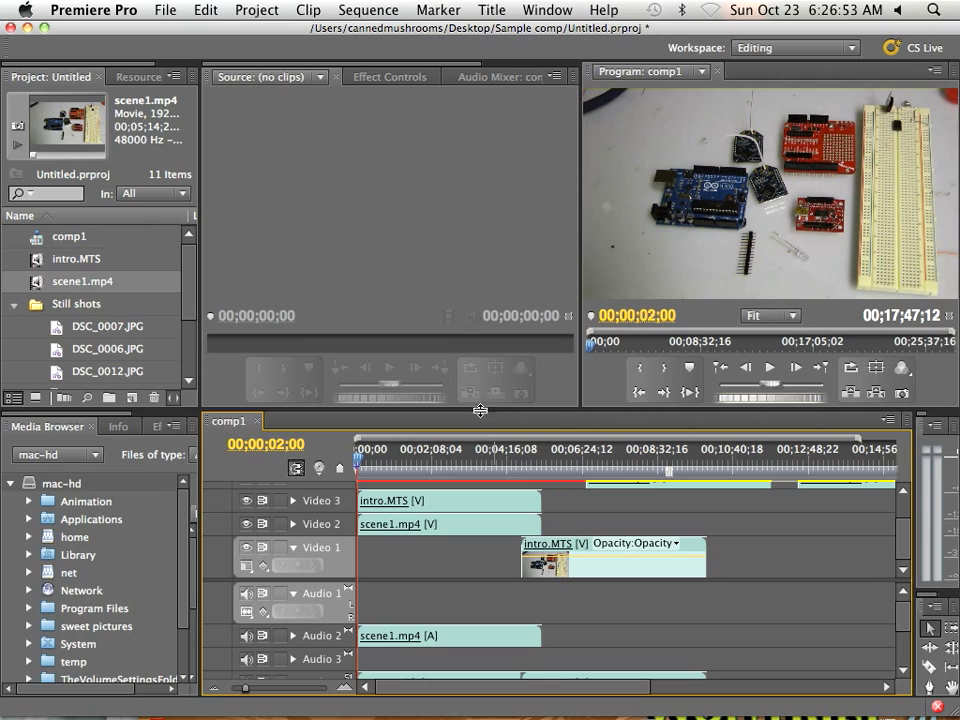
- Shrink the timeline area to enlarge the preview, and place the playhead at 00;05;42;24
{"action": "left_click_drag", "start_coordinate": [480, 418], "coordinate": [490, 518]}
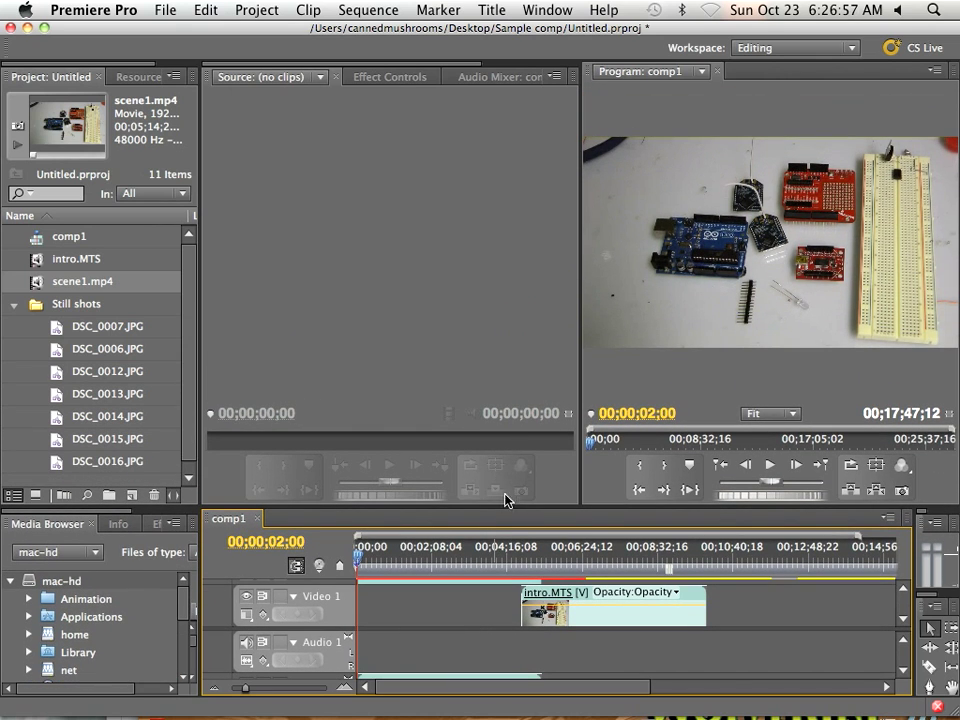
{"action": "left_click_drag", "start_coordinate": [362, 555], "coordinate": [315, 546]}
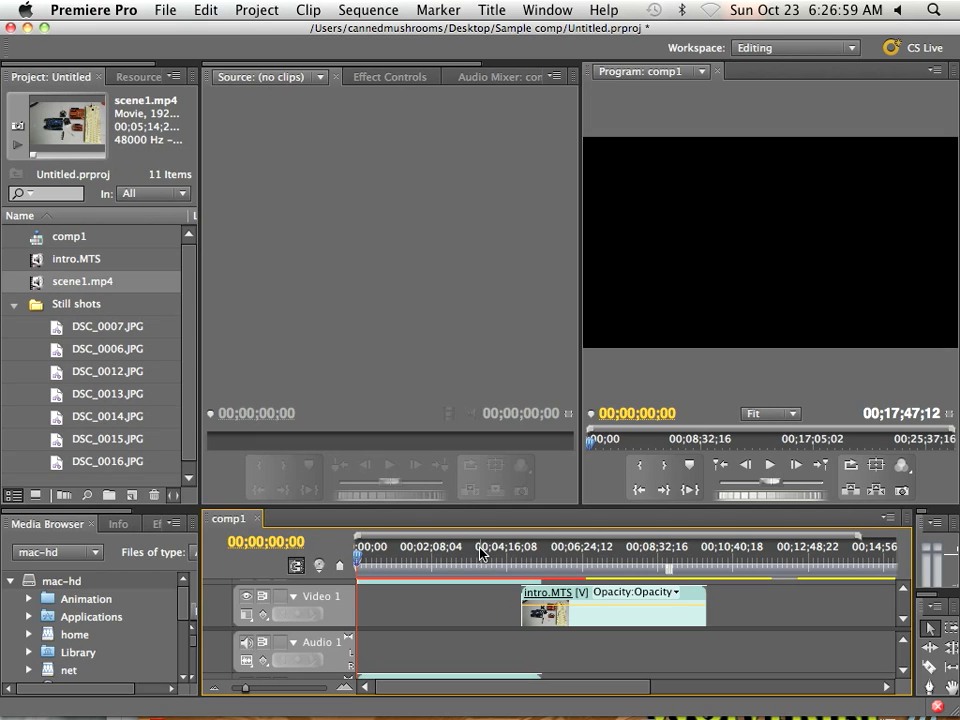
{"action": "left_click", "coordinate": [557, 556]}
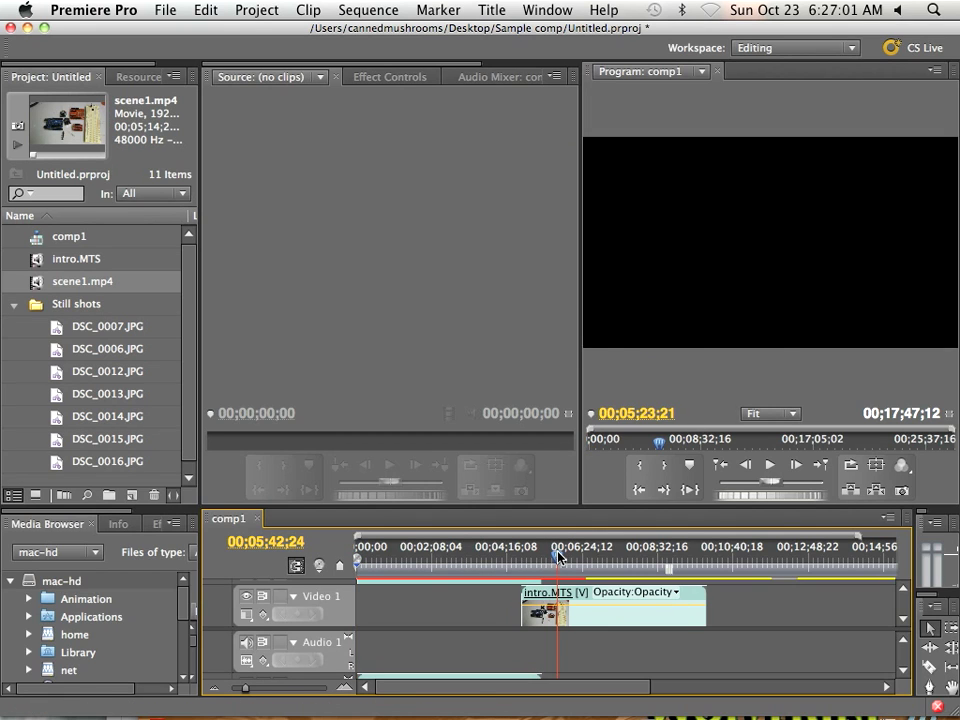
- Look through the stacked video tracks and enlarge the timeline area to show Video 1 to Video 4 together with the audio tracks
{"action": "left_click", "coordinate": [903, 589]}
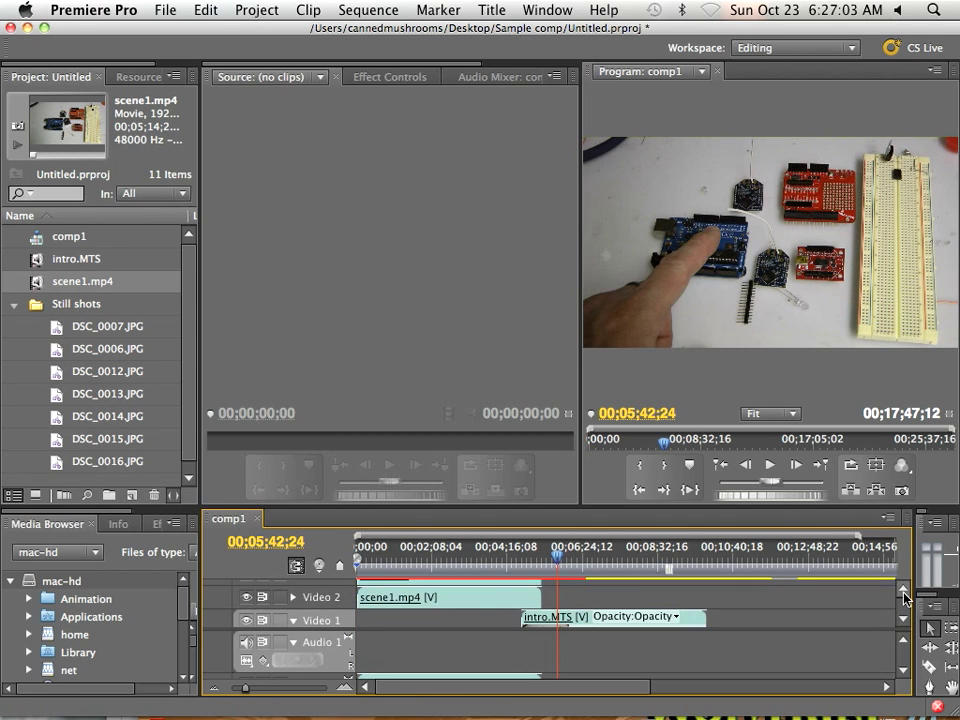
{"action": "left_click", "coordinate": [903, 591]}
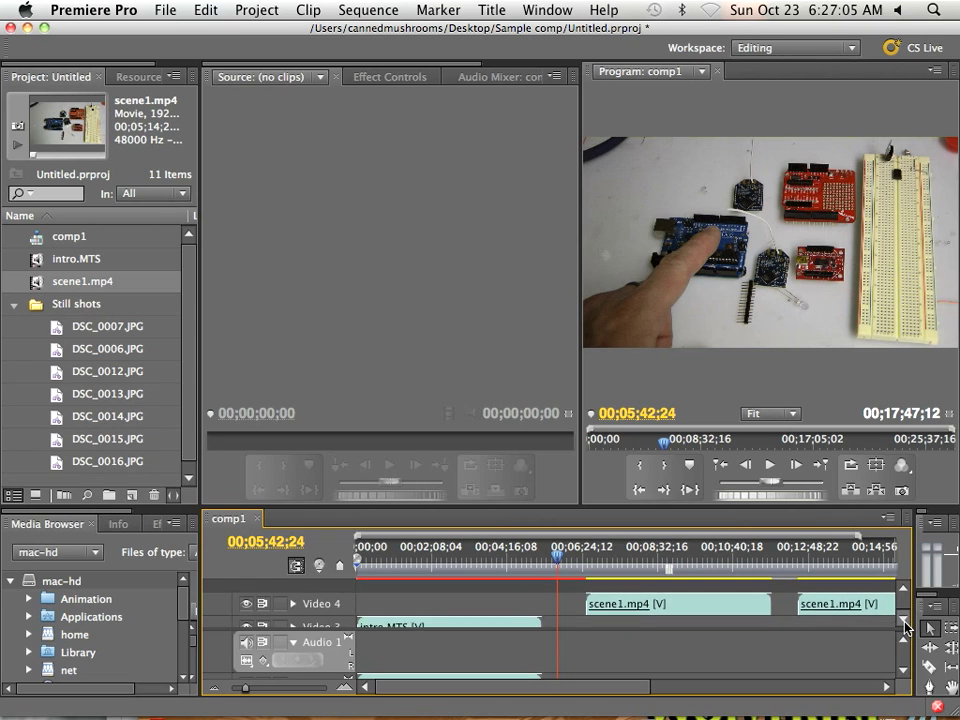
{"action": "left_click", "coordinate": [904, 621]}
{"action": "left_click", "coordinate": [905, 590]}
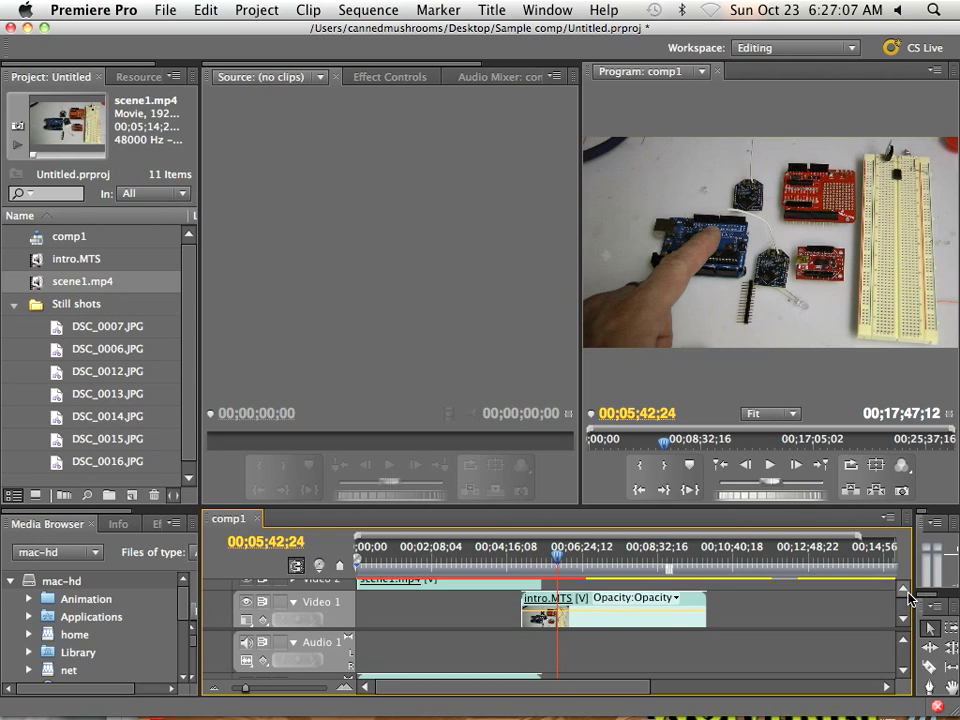
{"action": "left_click", "coordinate": [905, 590]}
{"action": "left_click", "coordinate": [905, 590]}
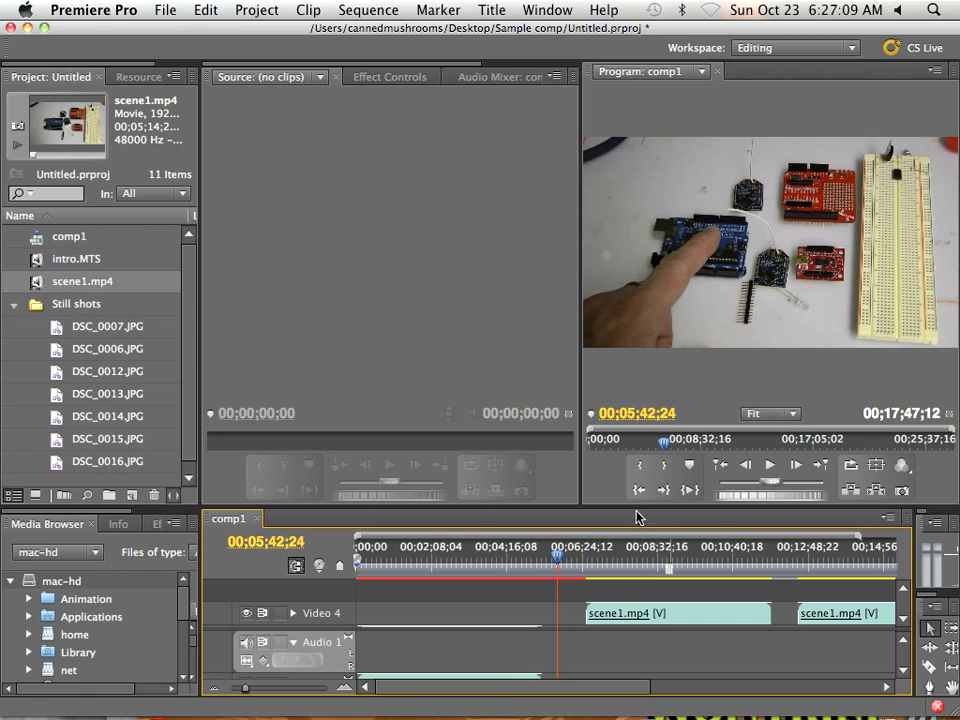
{"action": "left_click_drag", "start_coordinate": [638, 508], "coordinate": [669, 310]}
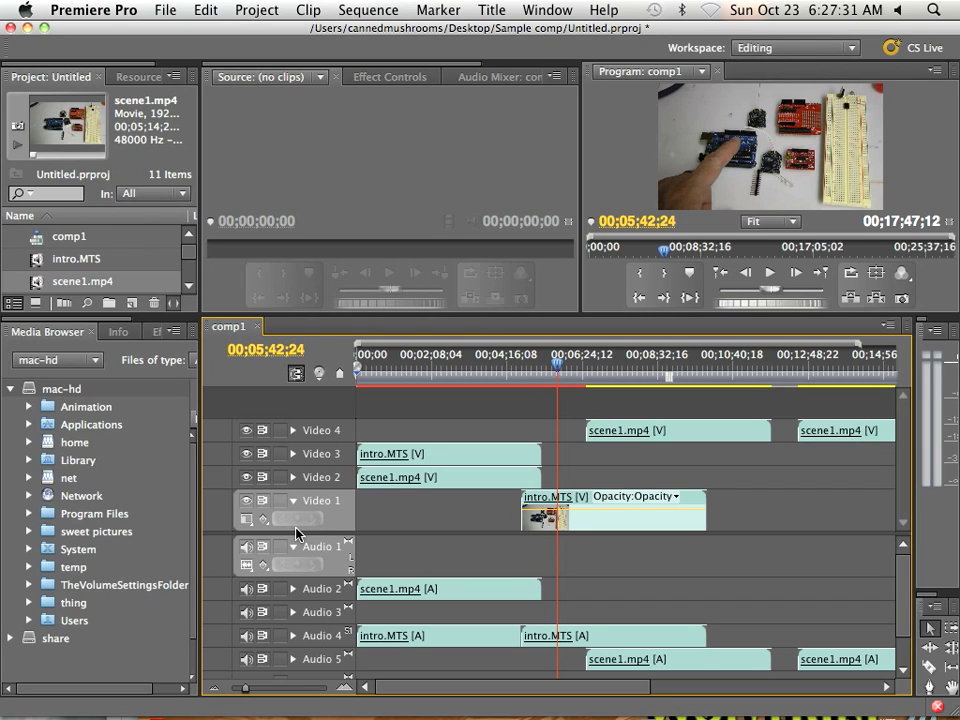
- Line up both intro.MTS clips on Video 3, and spread the scene1.mp4 clips over Video 1, Video 2 and Video 3, emptying Video 4
{"action": "right_click", "coordinate": [216, 481]}
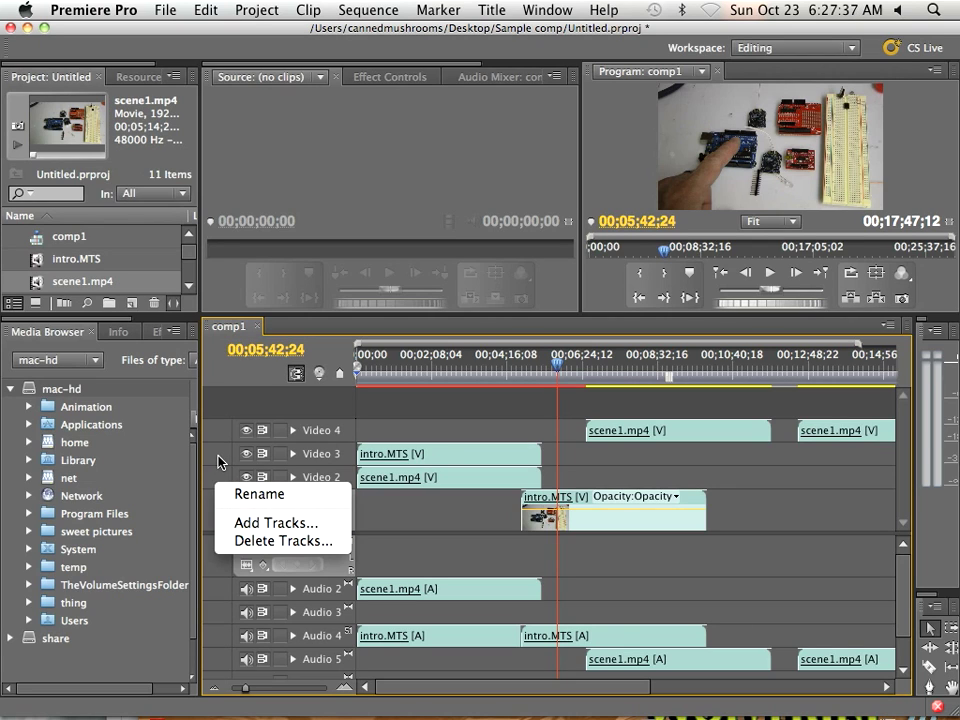
{"action": "left_click", "coordinate": [467, 514]}
{"action": "left_click_drag", "start_coordinate": [622, 438], "coordinate": [767, 521]}
{"action": "left_click_drag", "start_coordinate": [586, 513], "coordinate": [603, 456]}
{"action": "left_click_drag", "start_coordinate": [480, 488], "coordinate": [757, 476]}
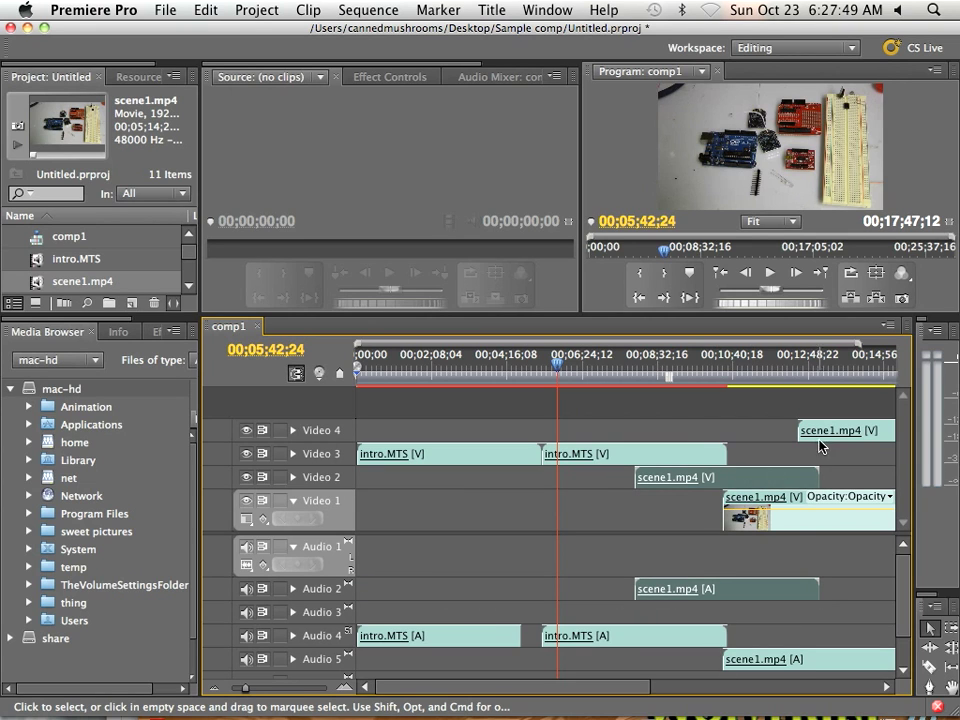
{"action": "left_click_drag", "start_coordinate": [825, 437], "coordinate": [818, 453]}
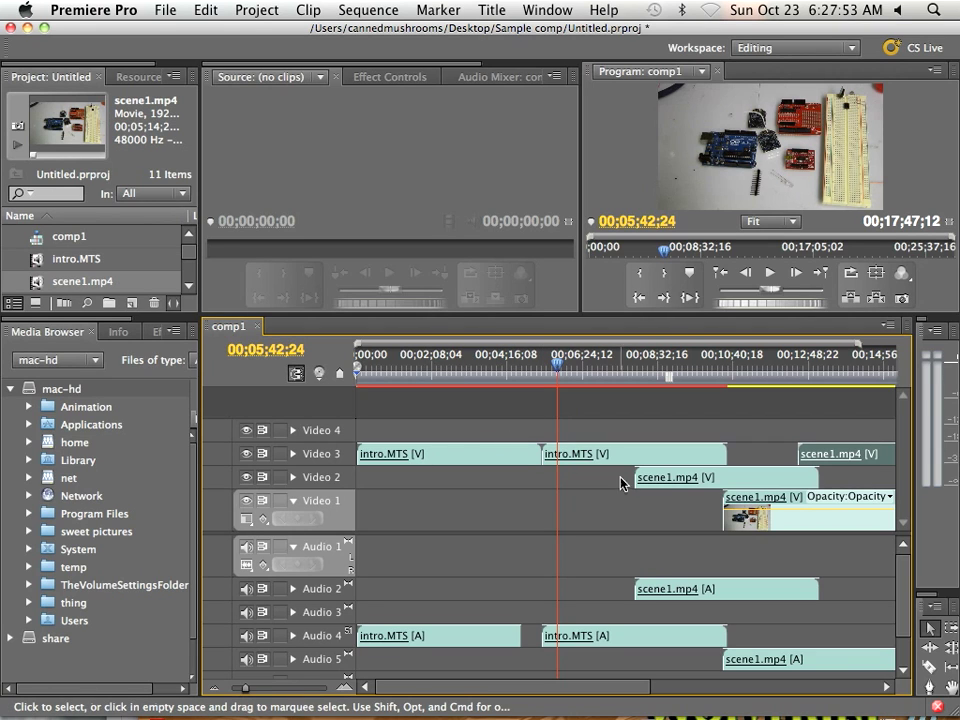
- Move the scene1.mp4 clip from Video 1 to Video 2, placing it after the other clips so it ends at about 00;22;00
{"action": "left_click_drag", "start_coordinate": [581, 688], "coordinate": [748, 692]}
{"action": "left_click_drag", "start_coordinate": [516, 509], "coordinate": [516, 509]}
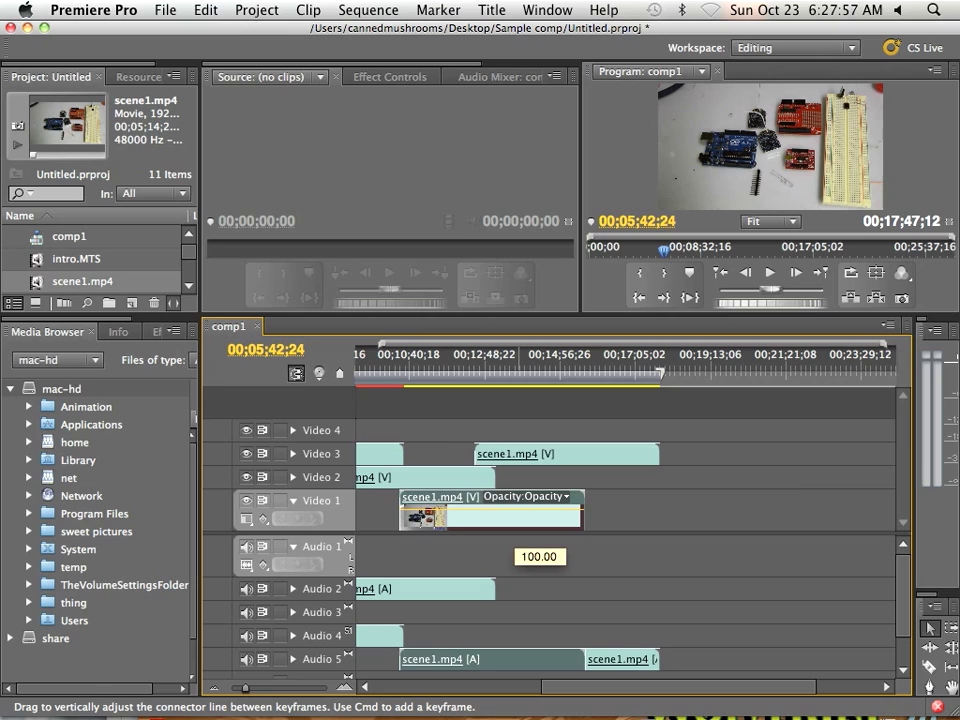
{"action": "left_click", "coordinate": [530, 496]}
{"action": "left_click", "coordinate": [647, 488]}
{"action": "left_click", "coordinate": [512, 496]}
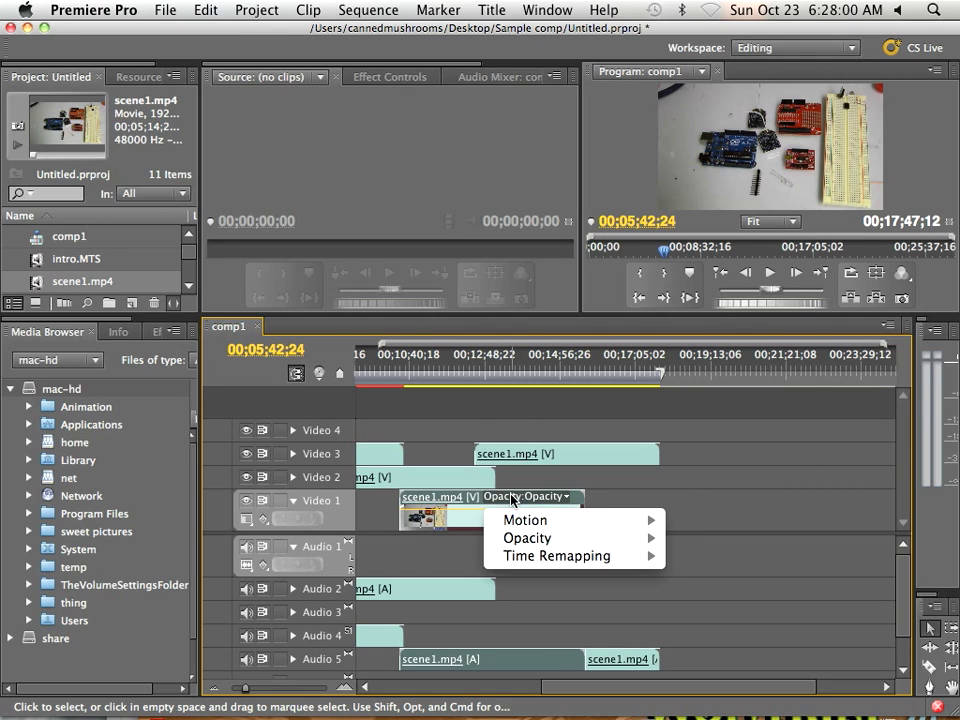
{"action": "left_click", "coordinate": [696, 471]}
{"action": "left_click_drag", "start_coordinate": [448, 502], "coordinate": [671, 477]}
{"action": "left_click_drag", "start_coordinate": [648, 689], "coordinate": [422, 677]}
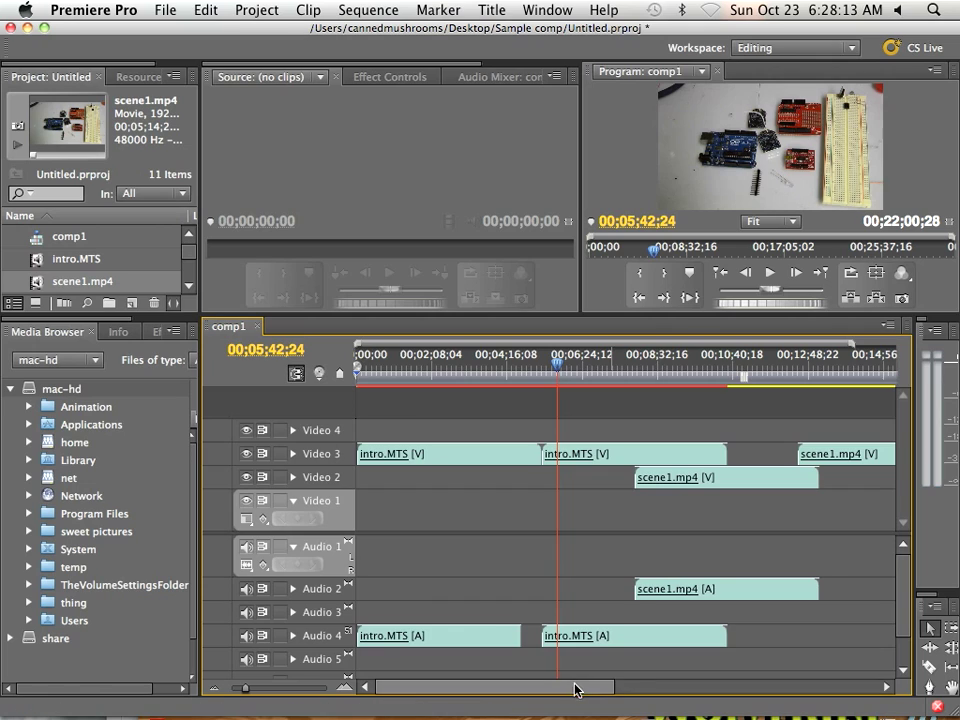
{"action": "left_click_drag", "start_coordinate": [576, 689], "coordinate": [566, 688]}
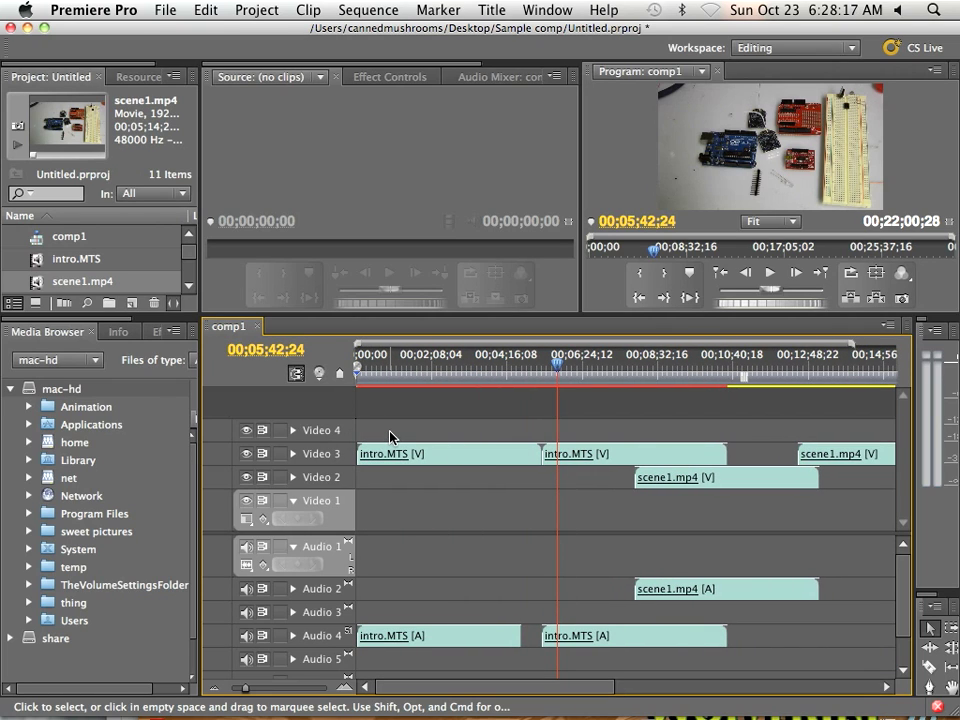
{"action": "left_click", "coordinate": [334, 432]}
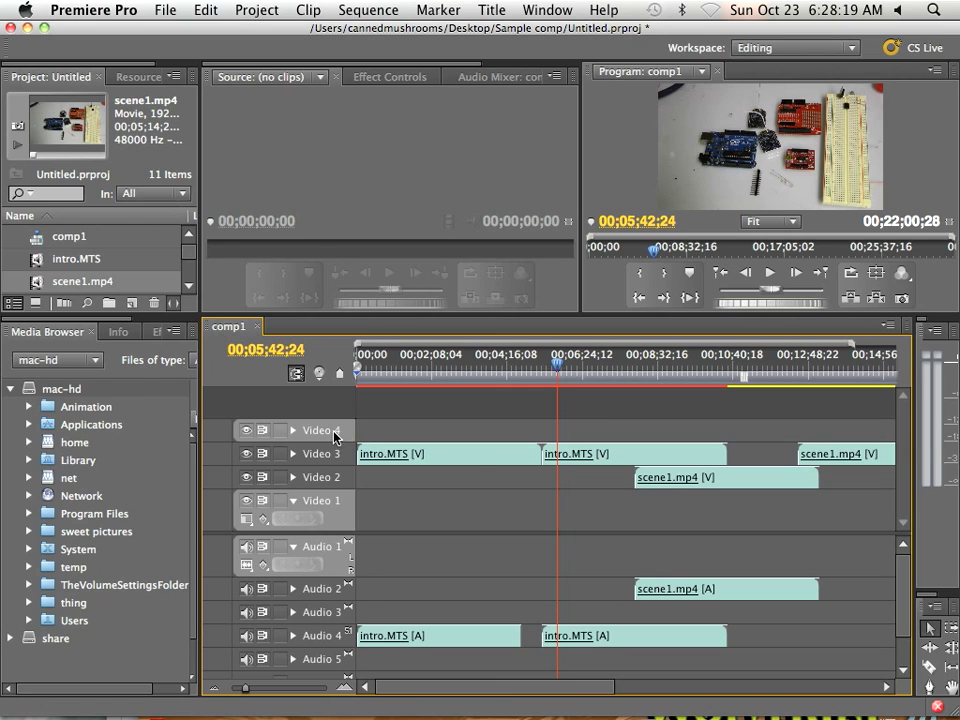
{"action": "right_click", "coordinate": [334, 436]}
{"action": "left_click", "coordinate": [342, 450]}
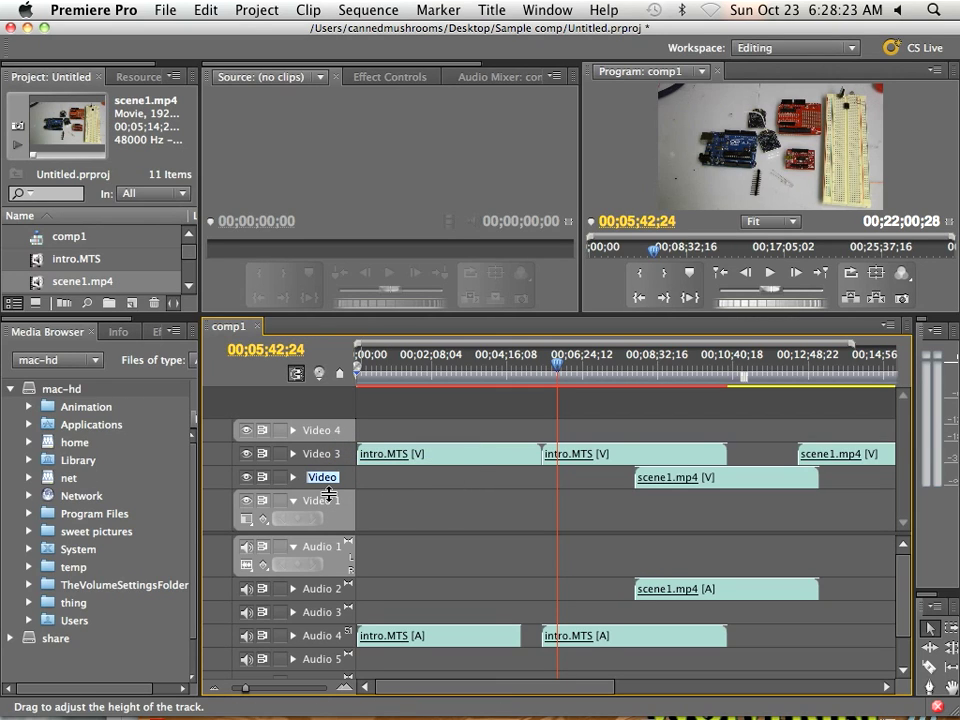
{"action": "left_click", "coordinate": [334, 435]}
{"action": "left_click", "coordinate": [334, 429]}
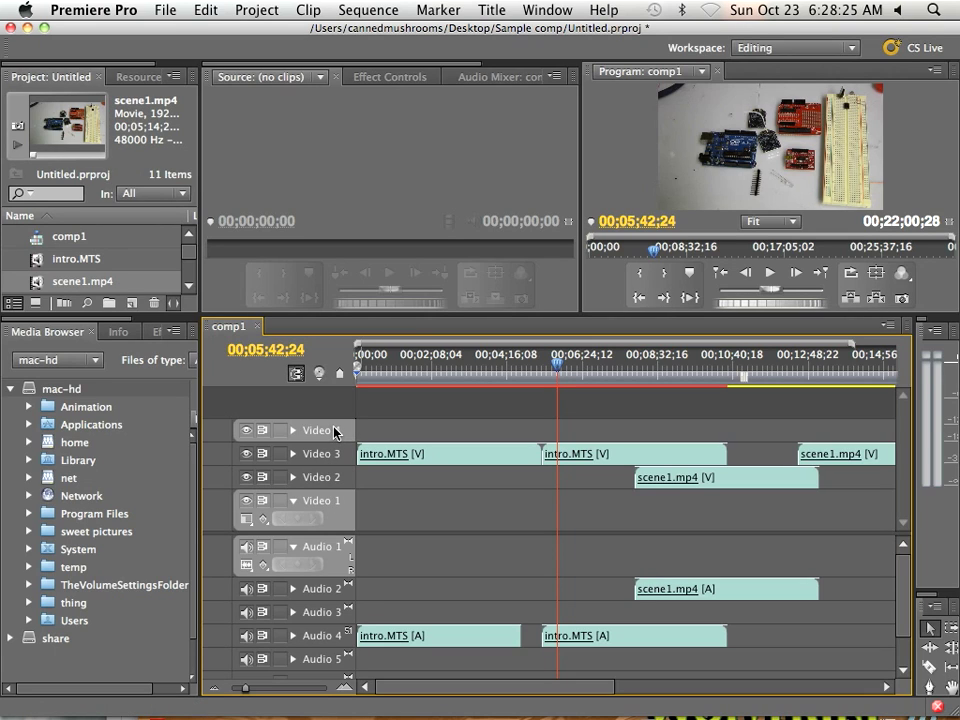
- Rename the Video 4 track to "Titles"
{"action": "right_click", "coordinate": [330, 432]}
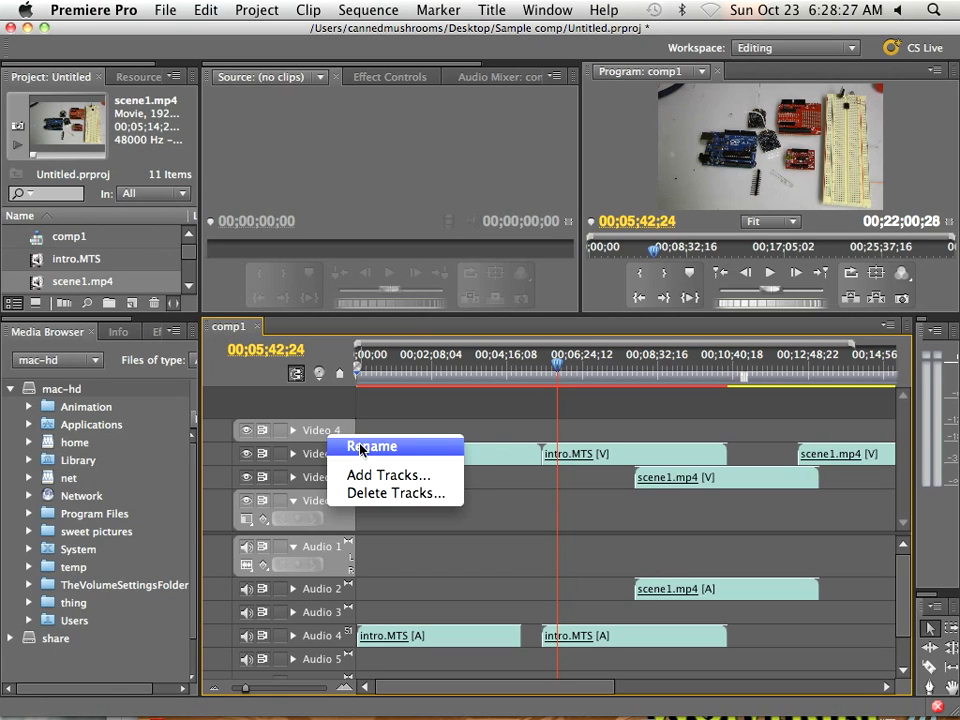
{"action": "left_click", "coordinate": [368, 446]}
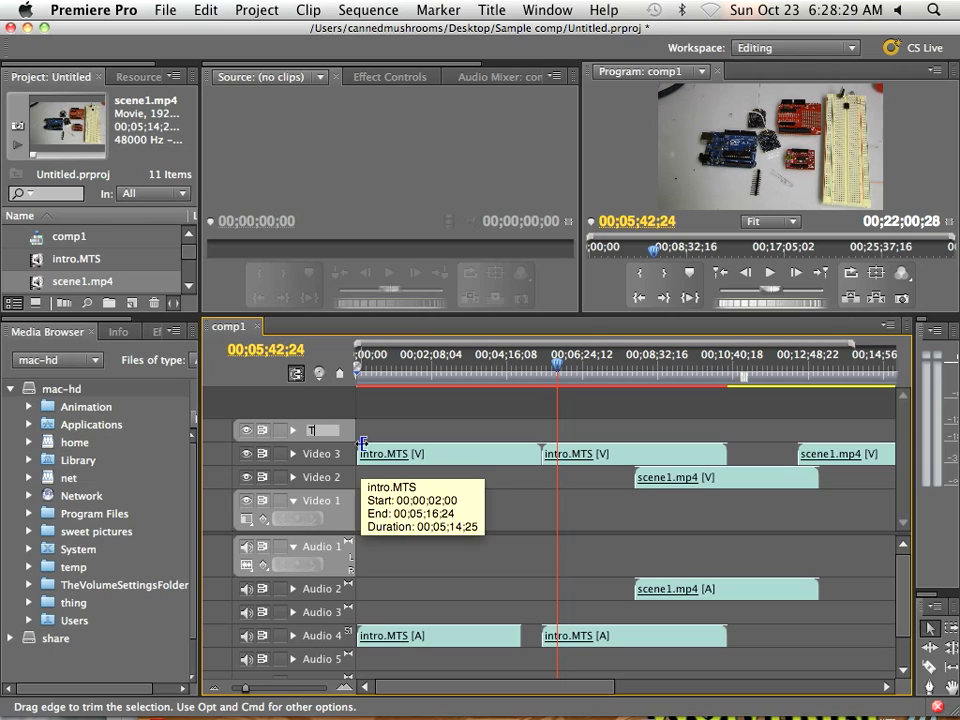
{"action": "type", "text": "Titles"}
{"action": "key", "text": "Return"}
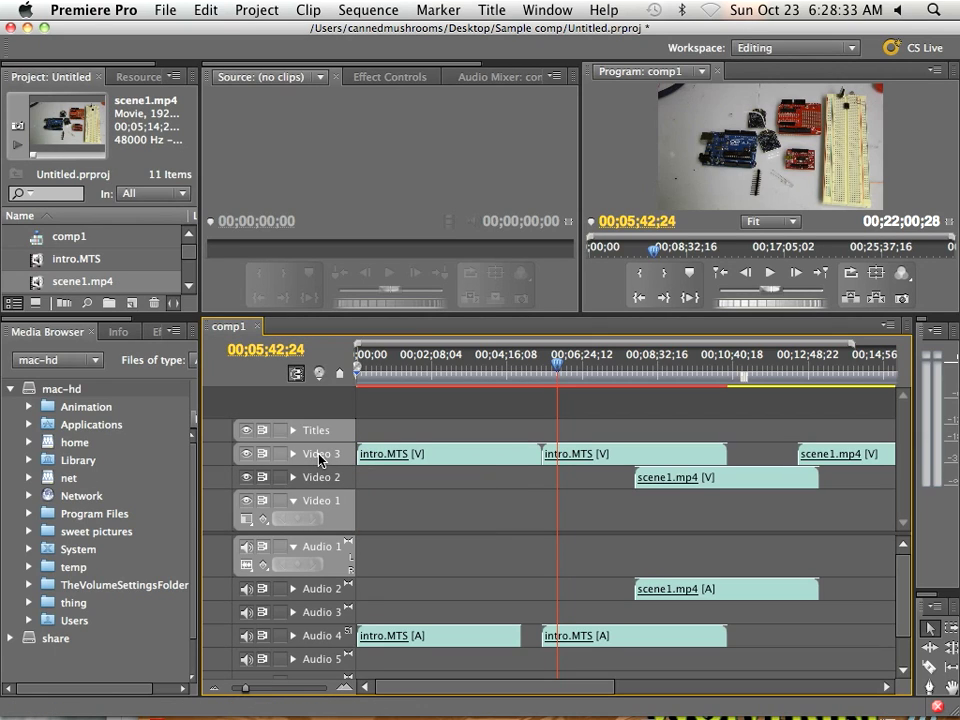
- Rename the Video 3 track to "Track1"
{"action": "right_click", "coordinate": [320, 459]}
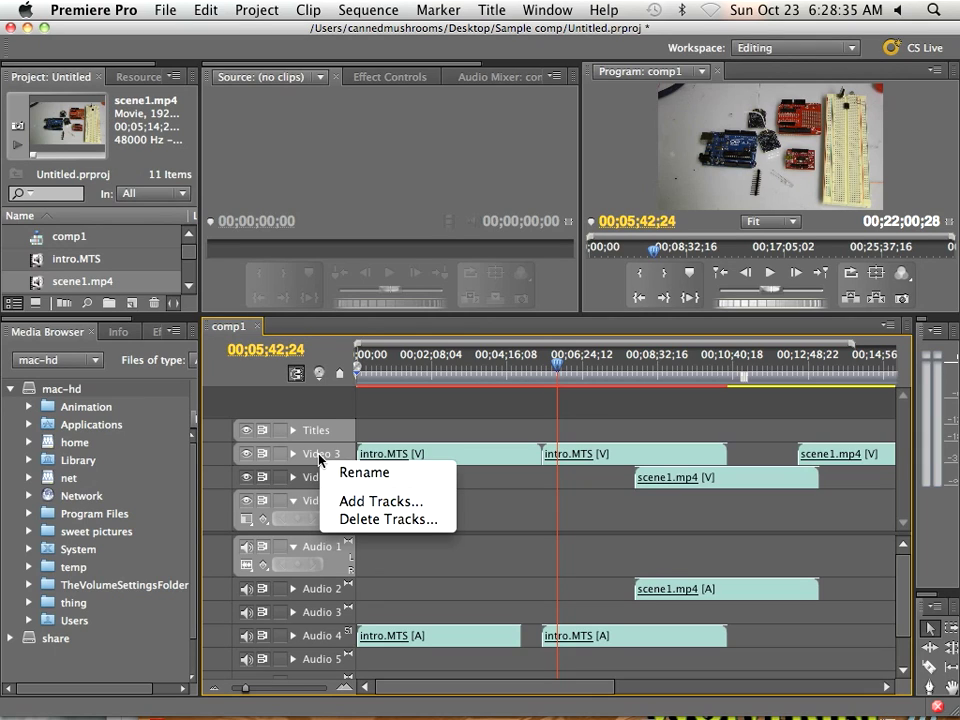
{"action": "left_click", "coordinate": [345, 471]}
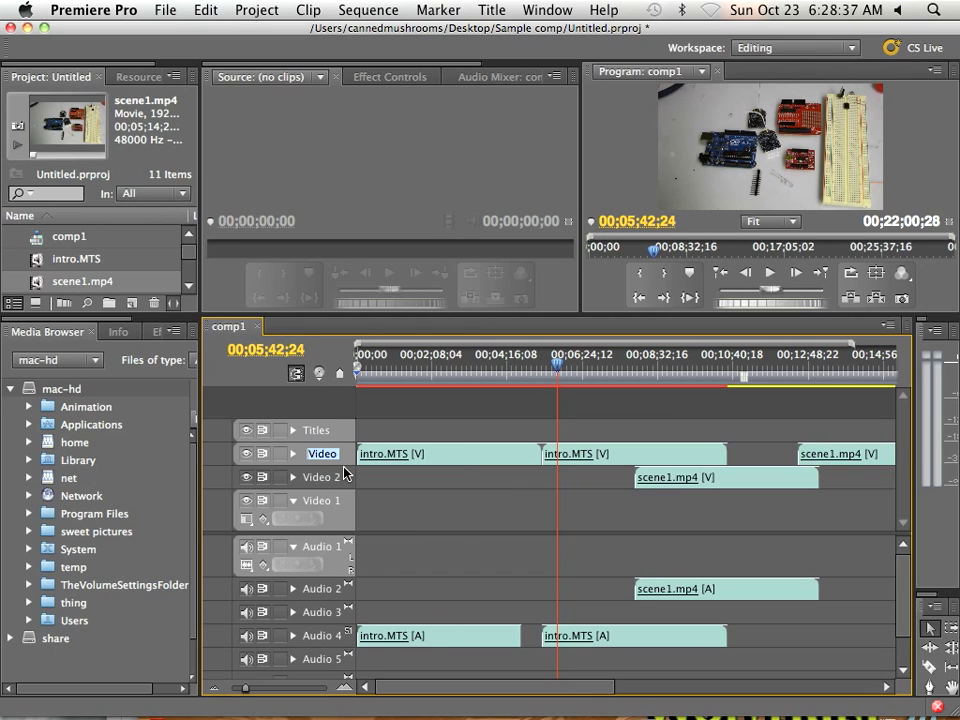
{"action": "type", "text": "Track1"}
{"action": "key", "text": "Return"}
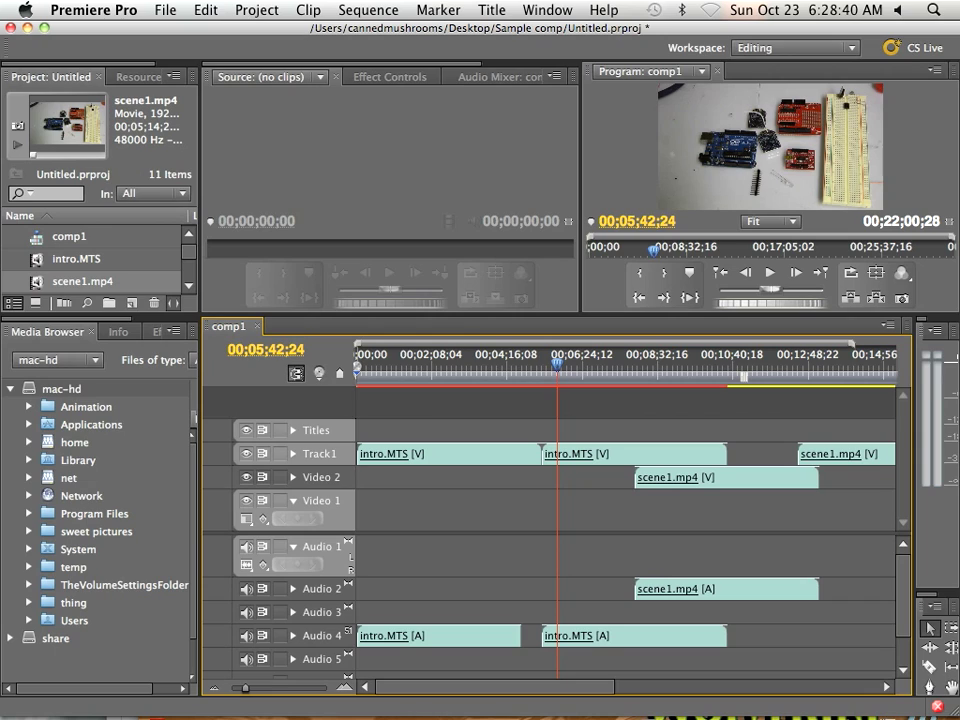
- Rename the Video 2 track to "Track2"
{"action": "right_click", "coordinate": [334, 481]}
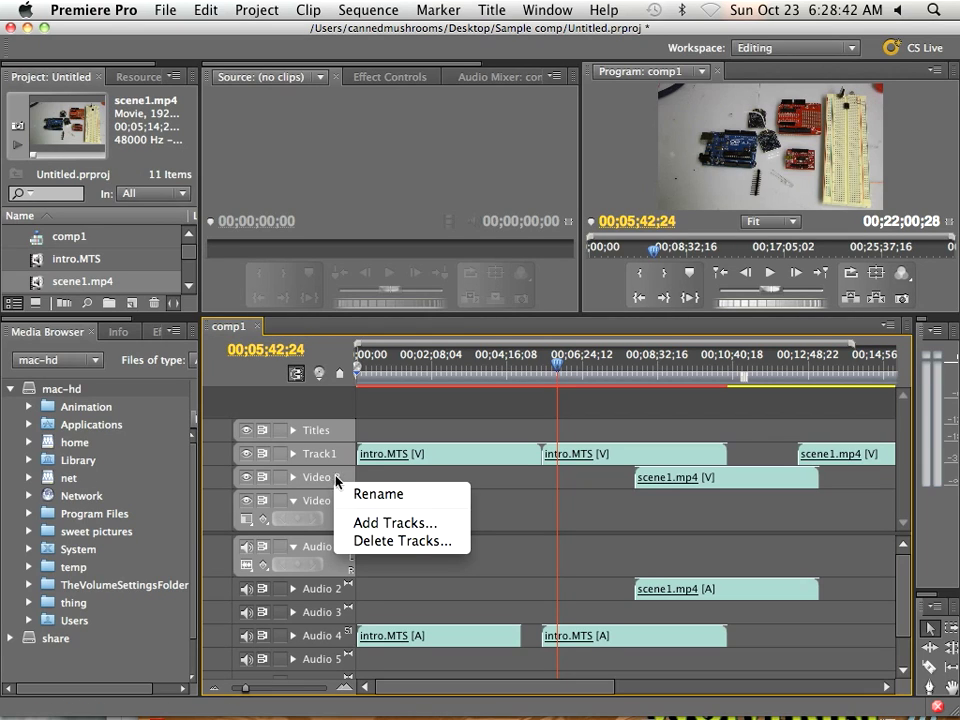
{"action": "left_click", "coordinate": [388, 495]}
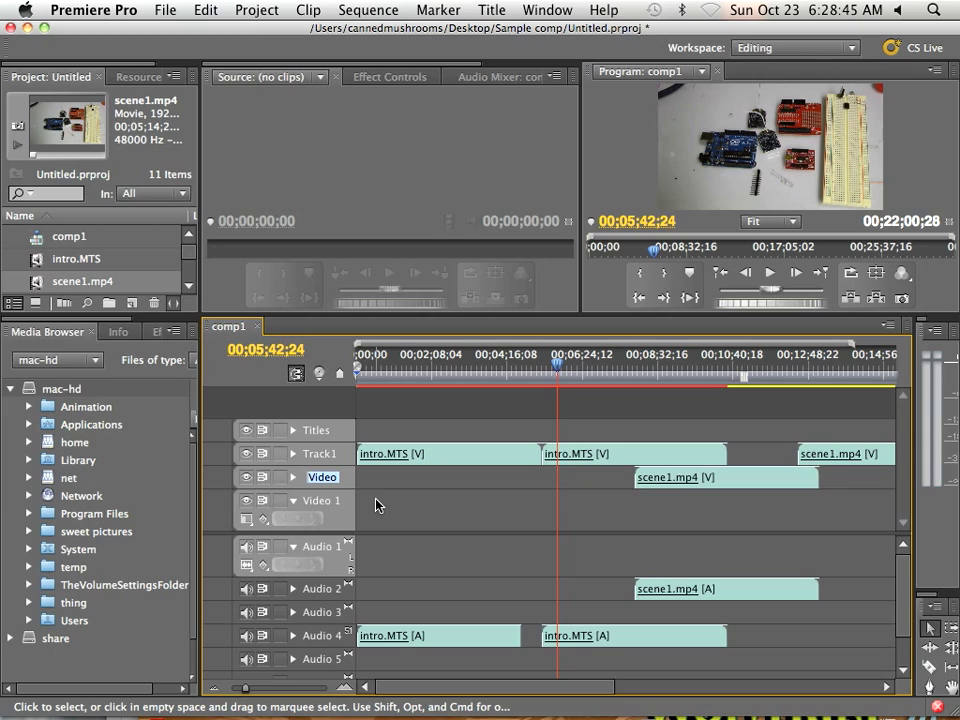
{"action": "type", "text": "Track2"}
{"action": "key", "text": "Return"}
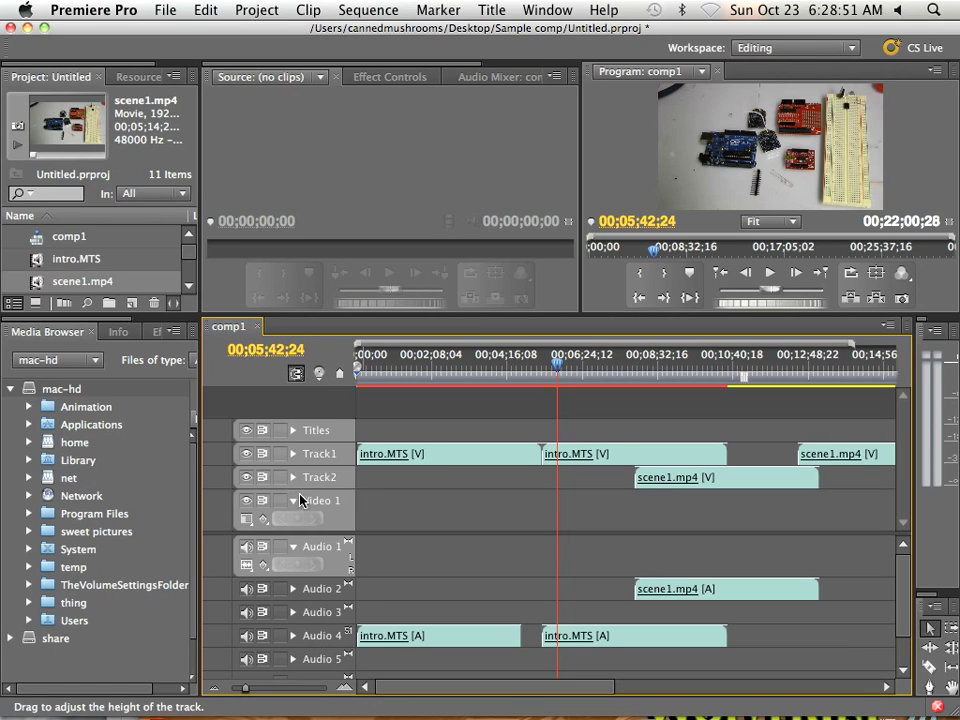
- Untarget the empty Video 1 track and lock both Video 1 and Audio 1 against editing
{"action": "left_click", "coordinate": [331, 510]}
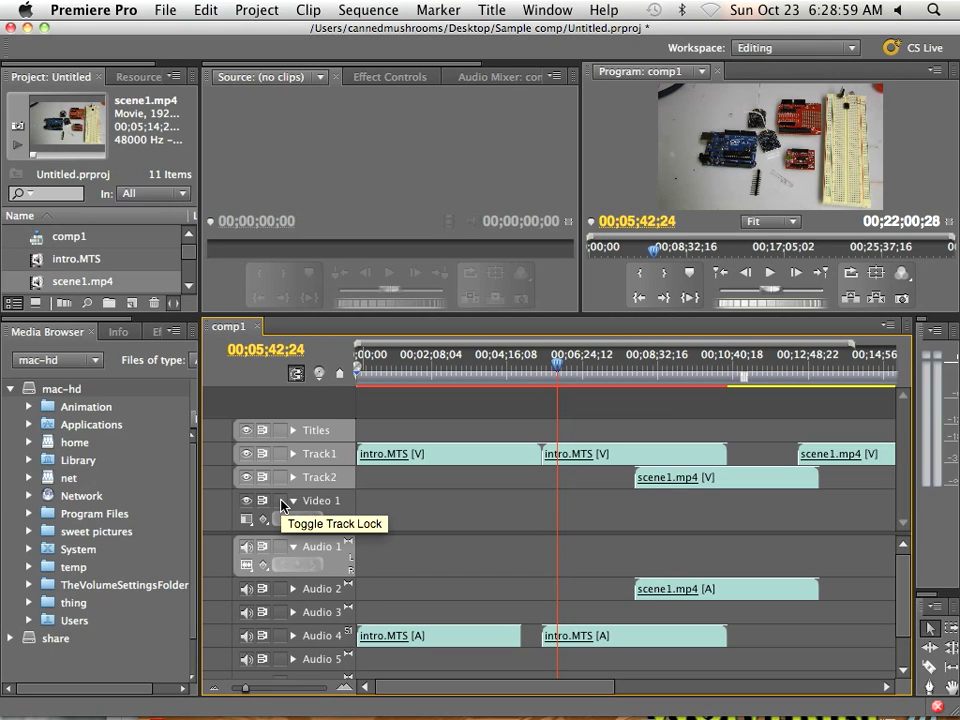
{"action": "left_click", "coordinate": [281, 503]}
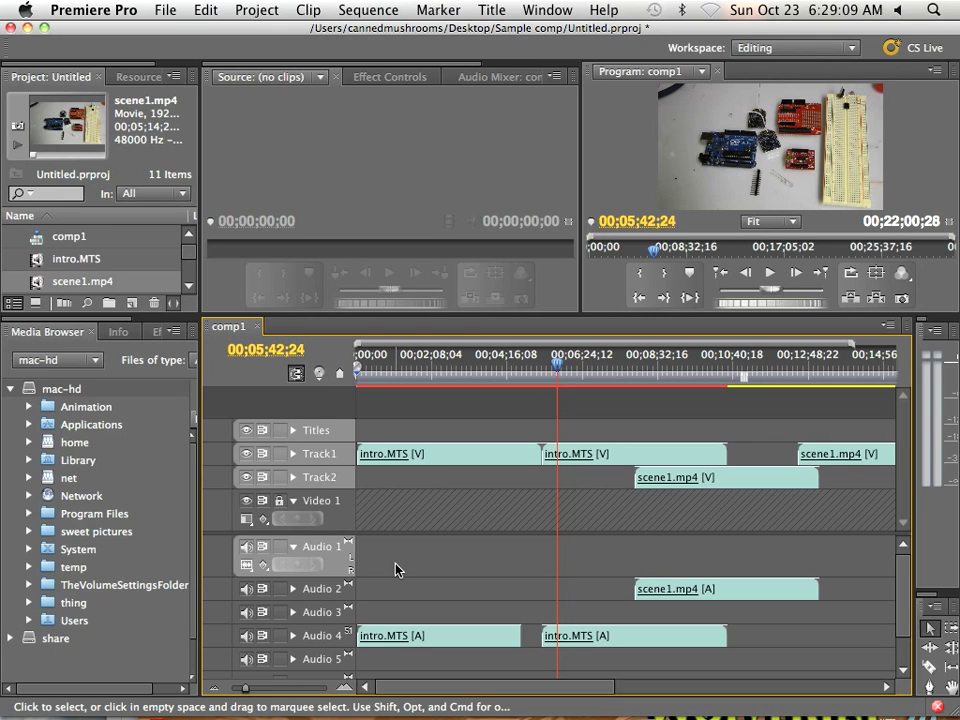
{"action": "left_click", "coordinate": [282, 548]}
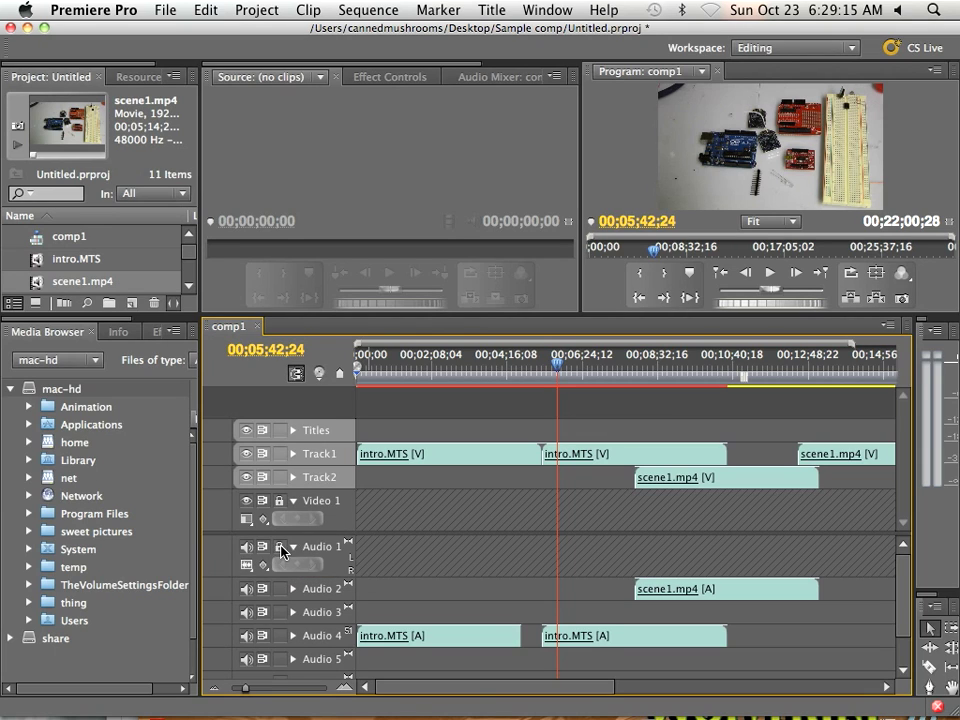